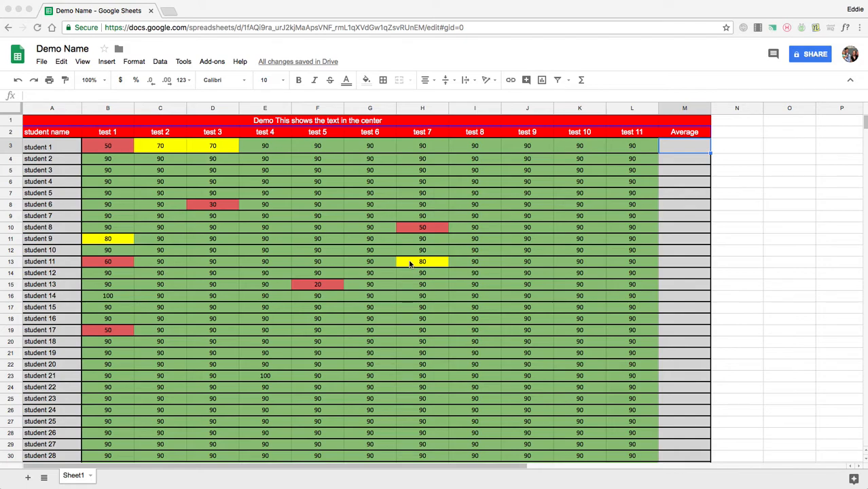
Enter Average as the column heading in cell M2.
click(87, 154)
drag(95, 155, 631, 157)
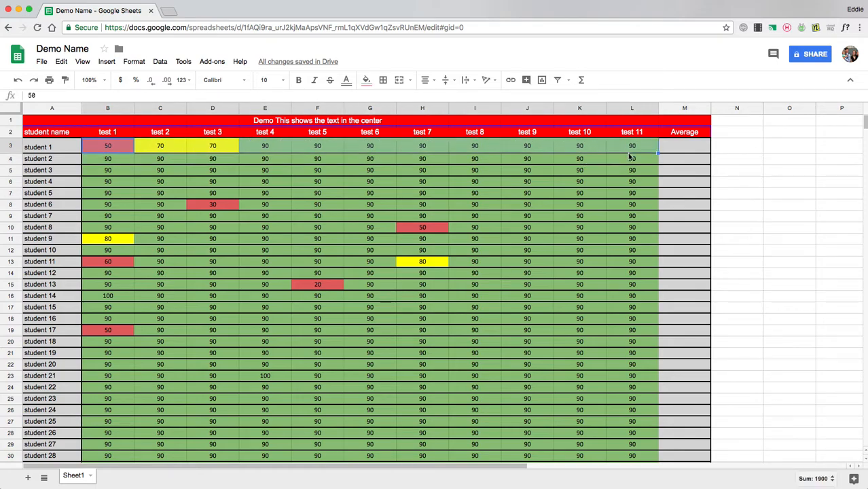
click(679, 151)
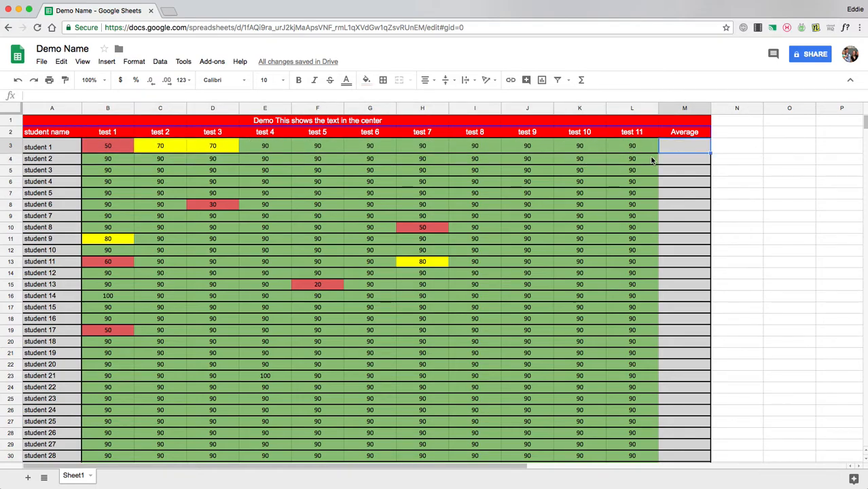
click(687, 137)
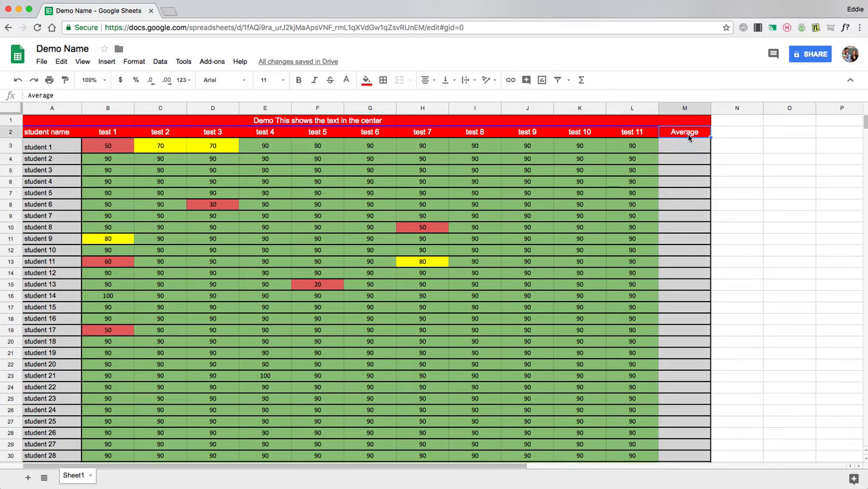
double_click(687, 135)
text(Average)
key(Return)
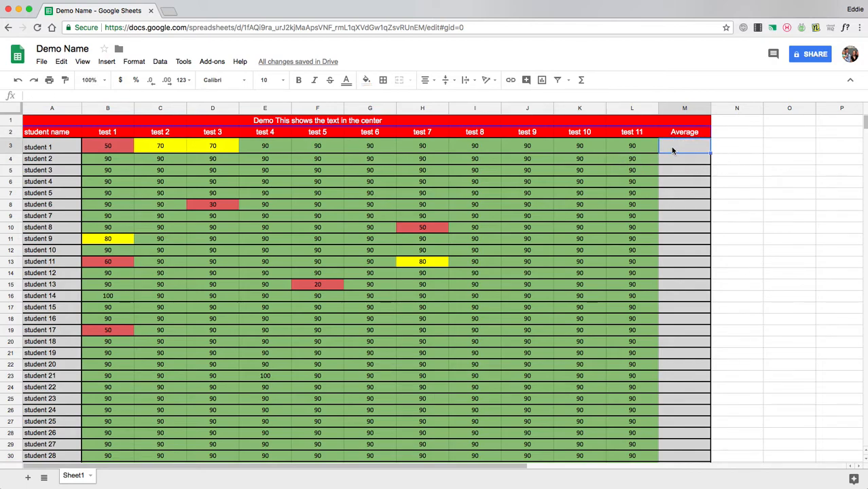
click(581, 80)
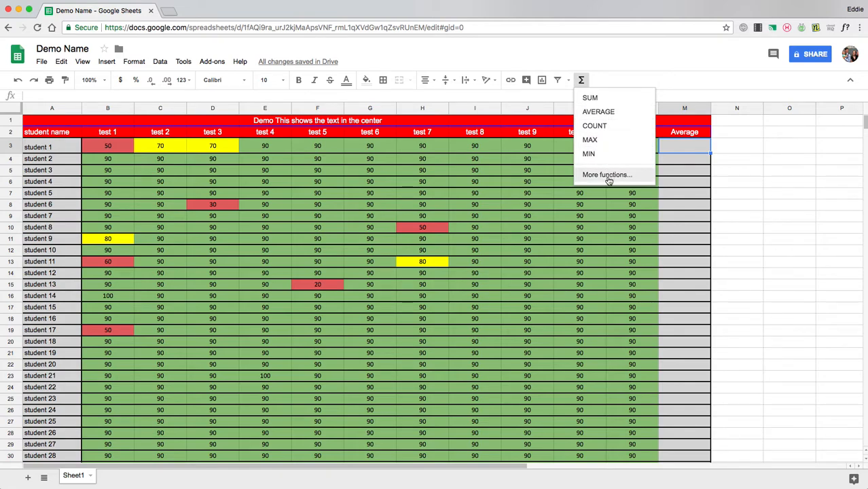
click(689, 148)
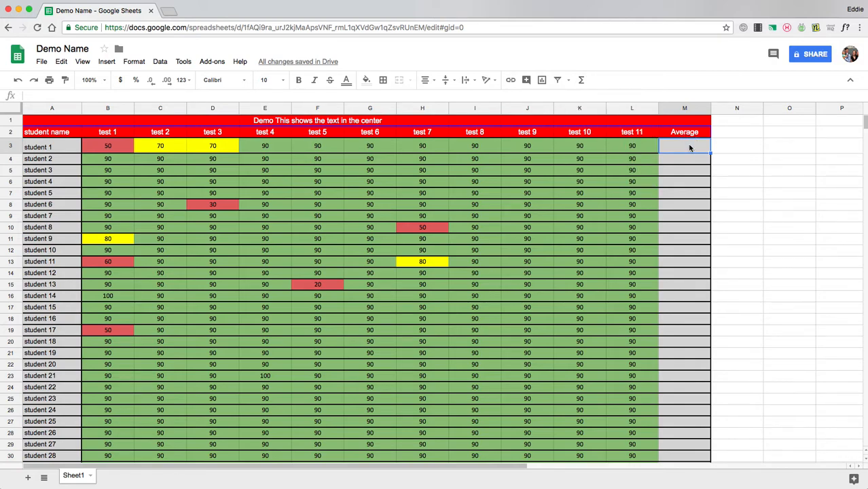
text(=a)
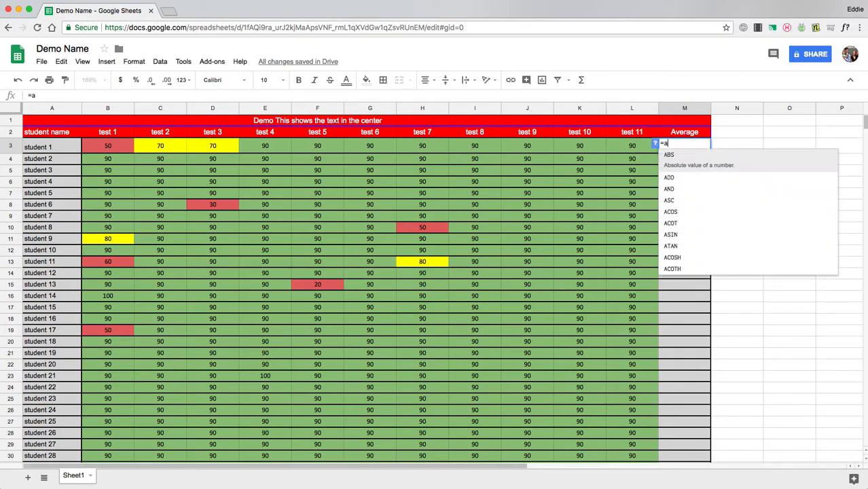
text(ve)
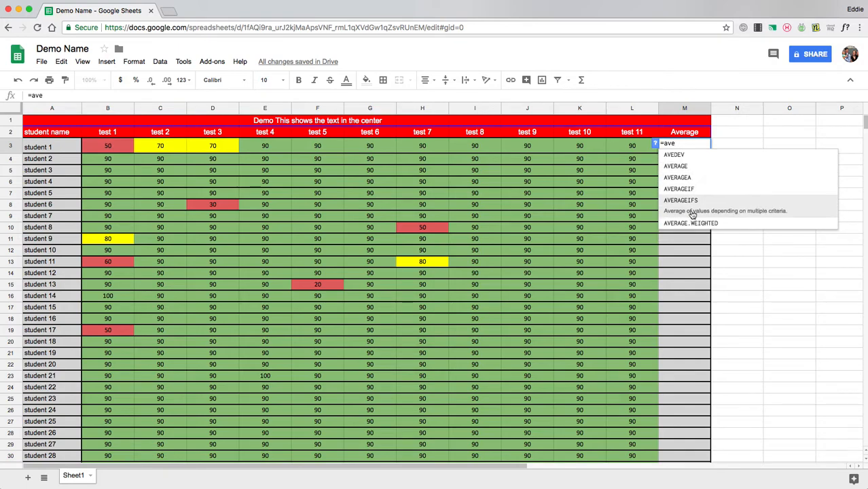
key(BackSpace)
key(BackSpace)
key(BackSpace)
key(BackSpace)
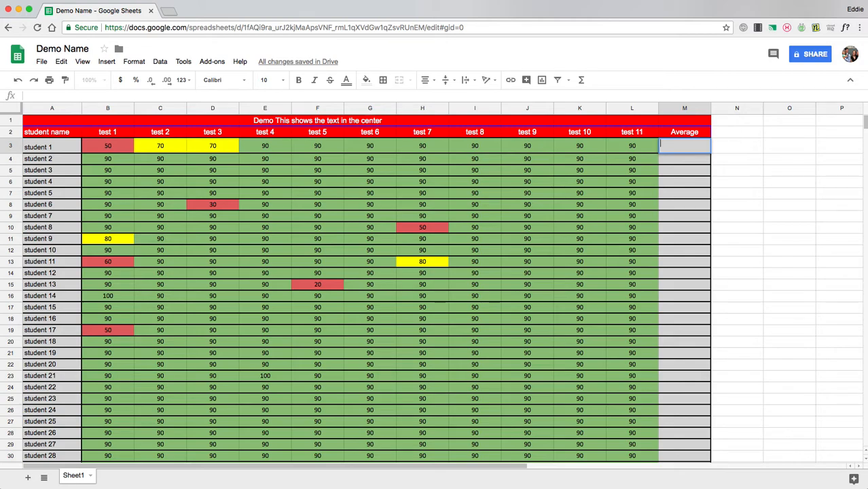
Insert an AVERAGE function in cell M3 over student 1's test scores in B3:L3.
click(582, 80)
click(598, 112)
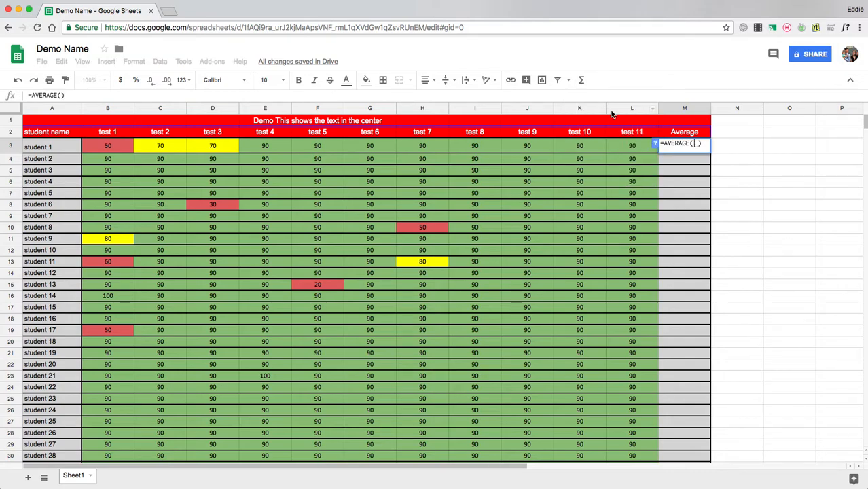
click(677, 143)
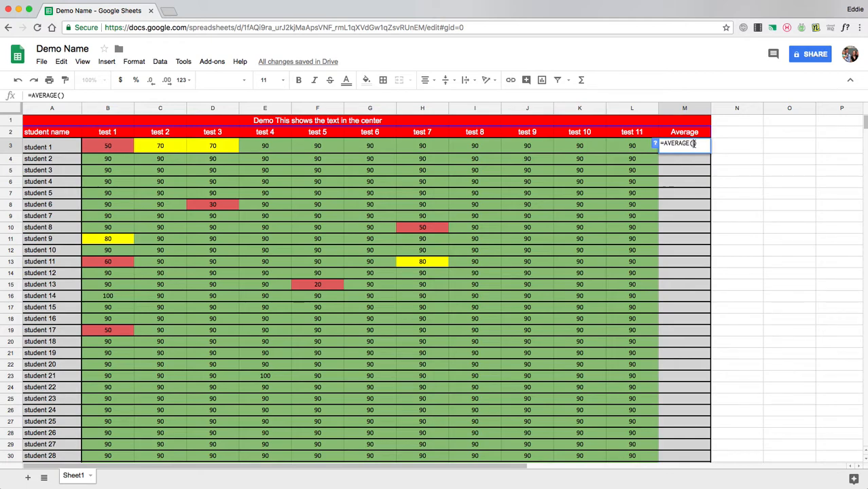
click(105, 147)
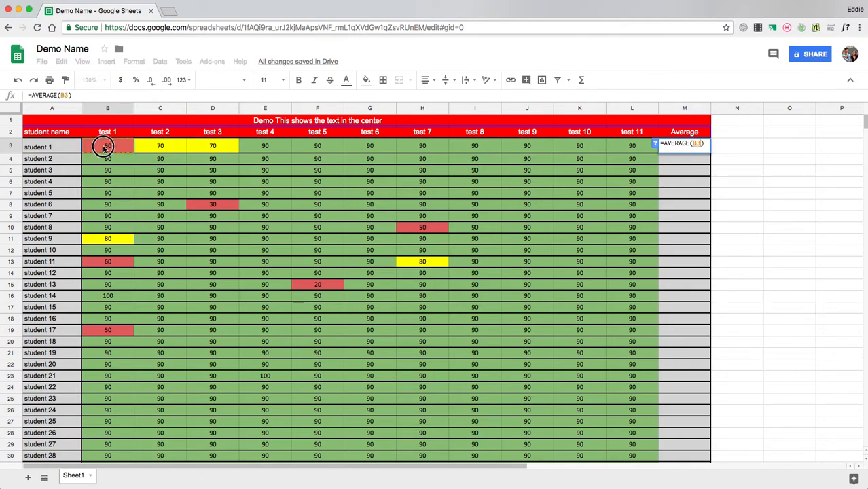
drag(107, 148, 632, 148)
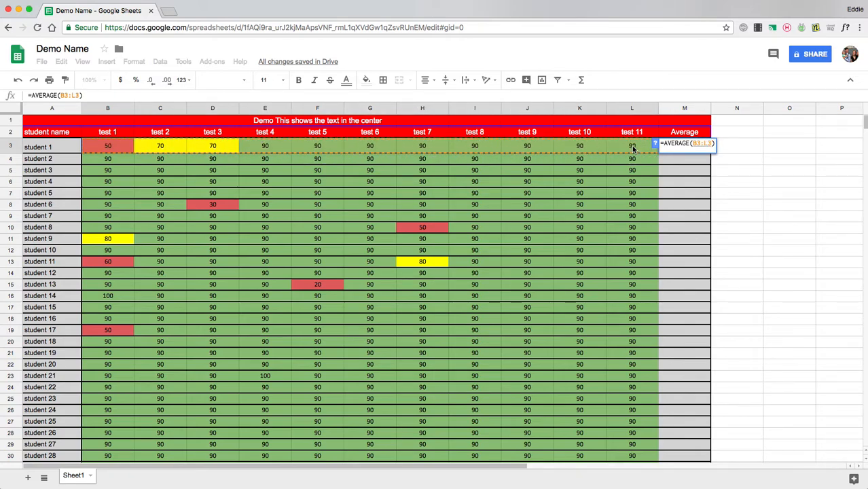
key(Return)
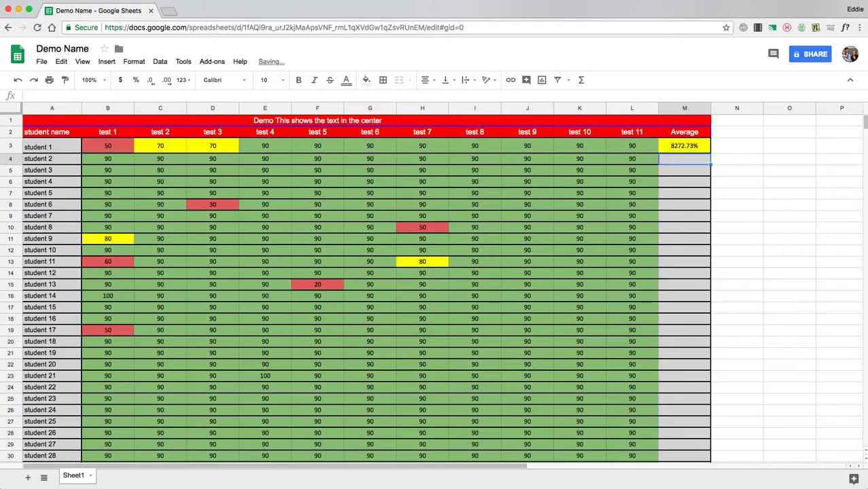
Change the format of student 1's average in M3 to Number.
click(694, 148)
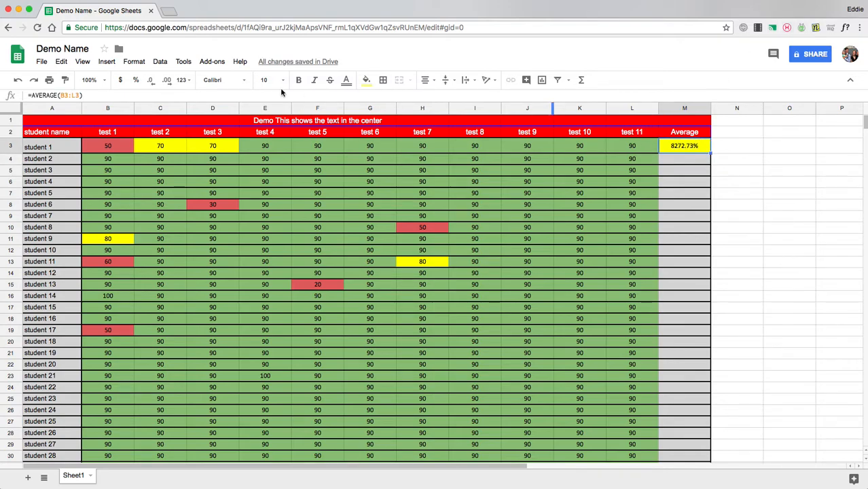
click(182, 80)
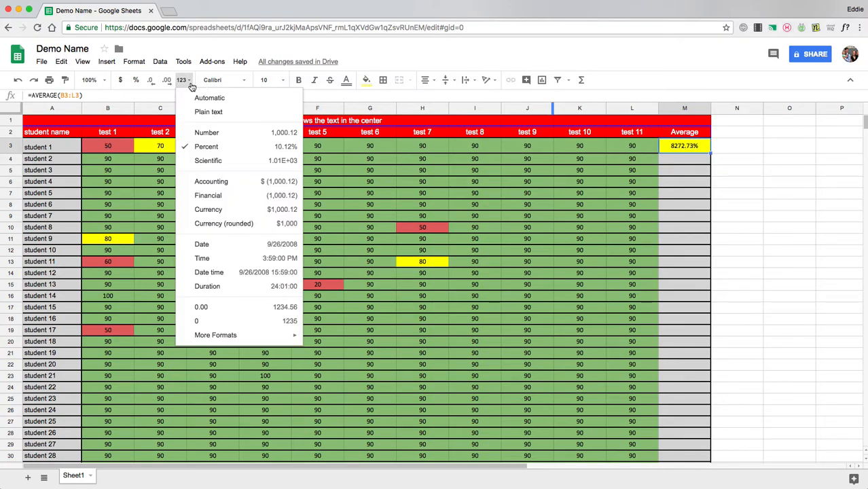
click(220, 134)
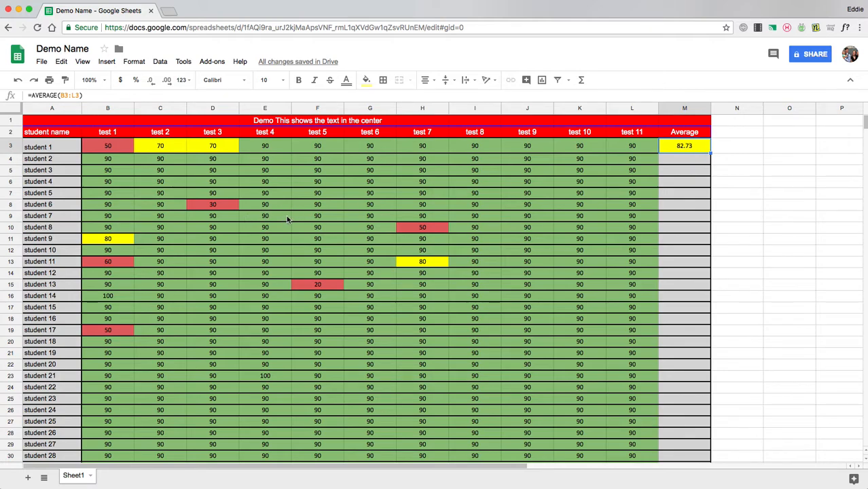
Start a manual sum formula in cell N3 with =B3+C3+D3+E3.
click(714, 148)
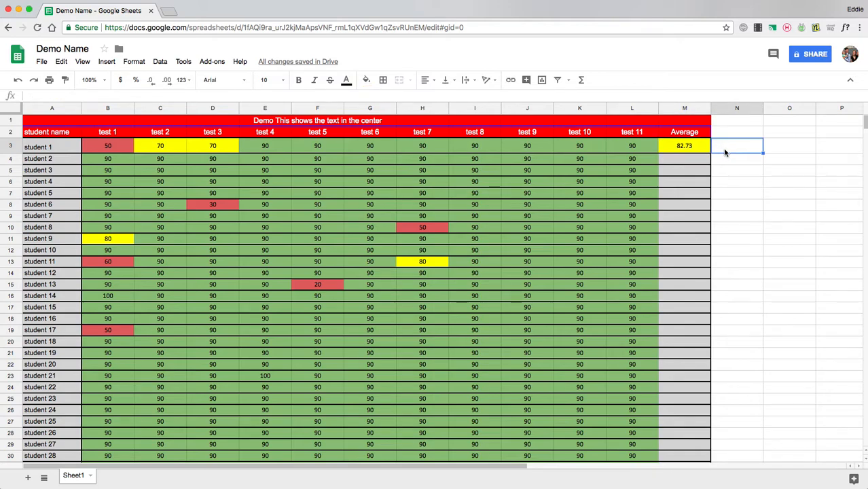
text(=)
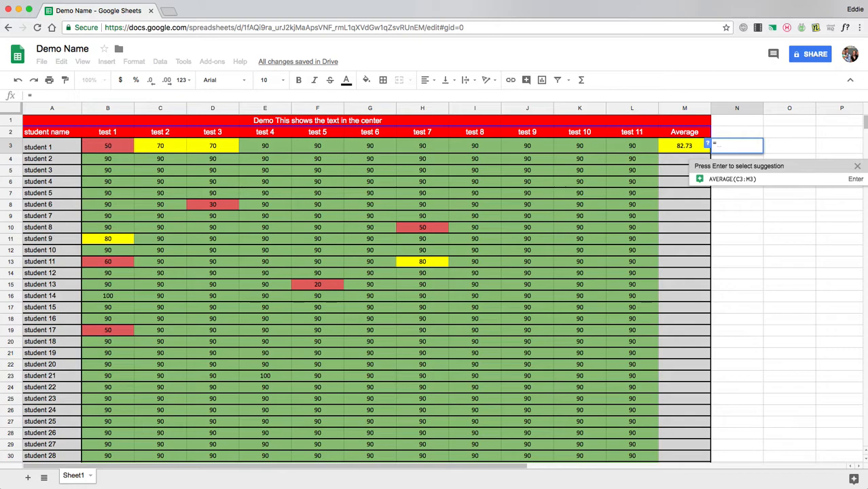
click(112, 152)
text(+)
click(148, 150)
text(+)
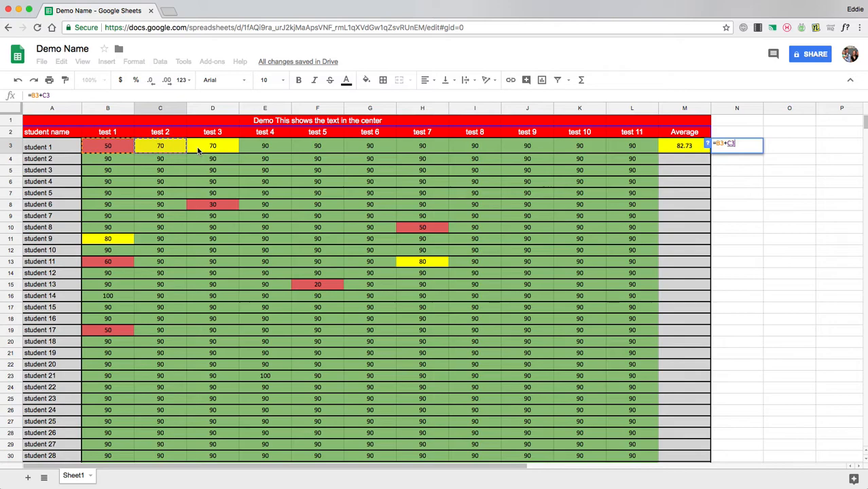
click(201, 149)
text(+)
click(262, 150)
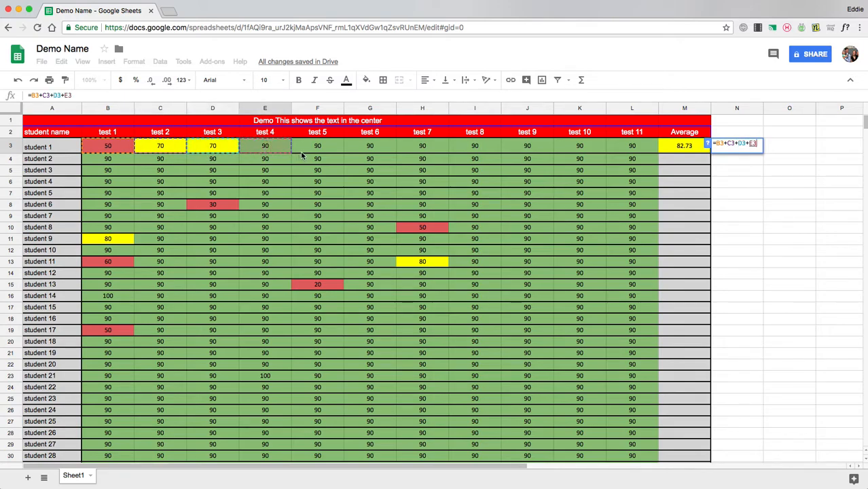
Extend the N3 sum cell by cell with student 1's remaining scores, from F3 across to L3.
text(+)
click(308, 148)
text(+)
click(373, 149)
text(+)
click(425, 152)
text(+)
click(477, 153)
text(+)
click(529, 147)
text(+)
drag(587, 149, 629, 153)
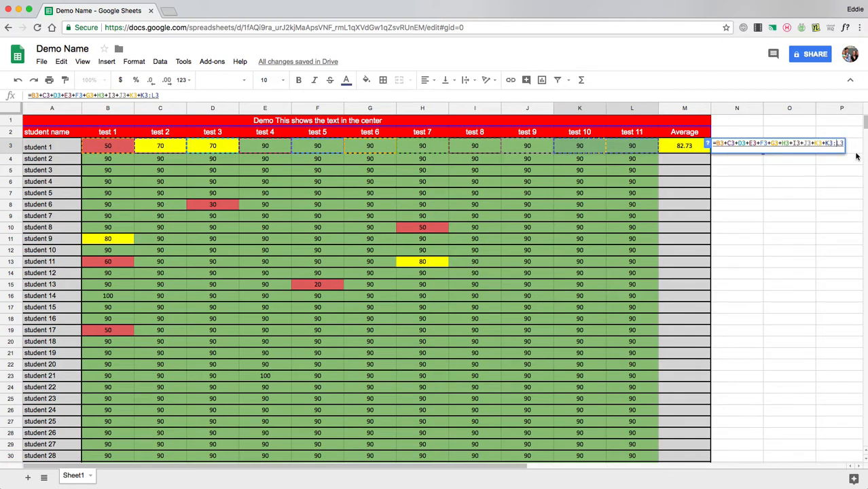
Correct the end of the N3 formula so the last terms read +J3+K3+L3.
key(Left)
key(Left)
key(BackSpace)
text(+)
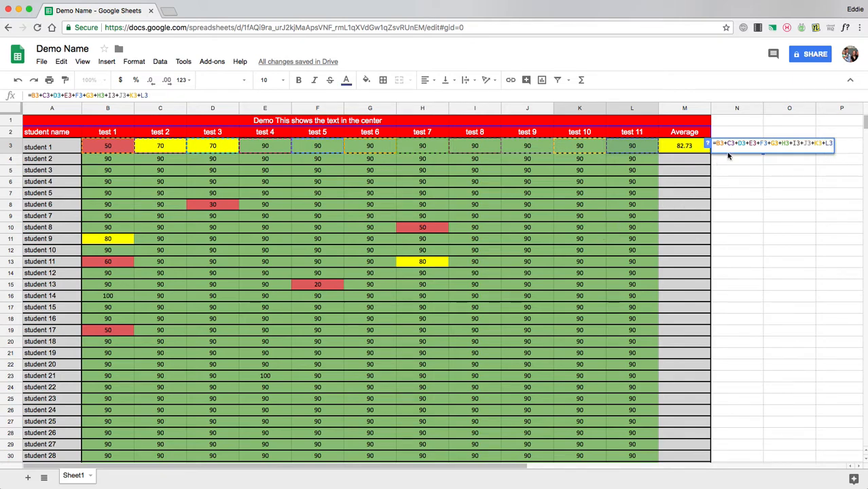
Wrap the N3 sum in parentheses, divide it by 1100 and commit the formula.
click(832, 143)
text(()
click(835, 145)
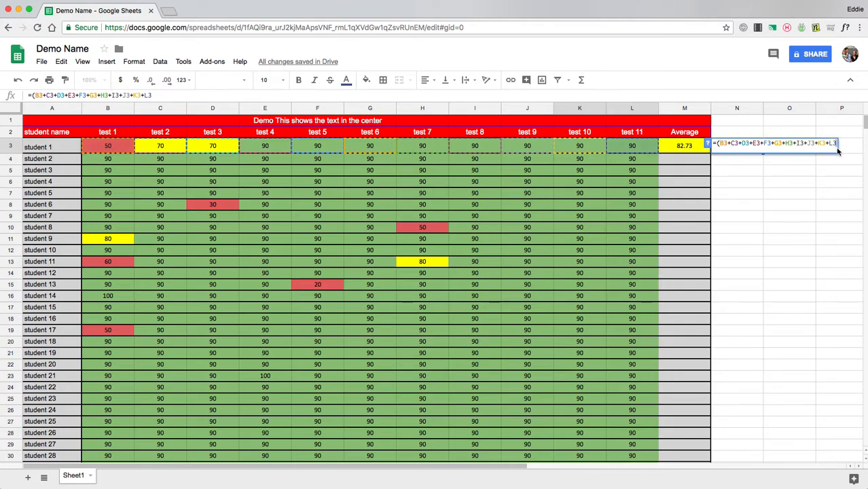
text())
drag(719, 144, 837, 143)
click(840, 144)
text(/)
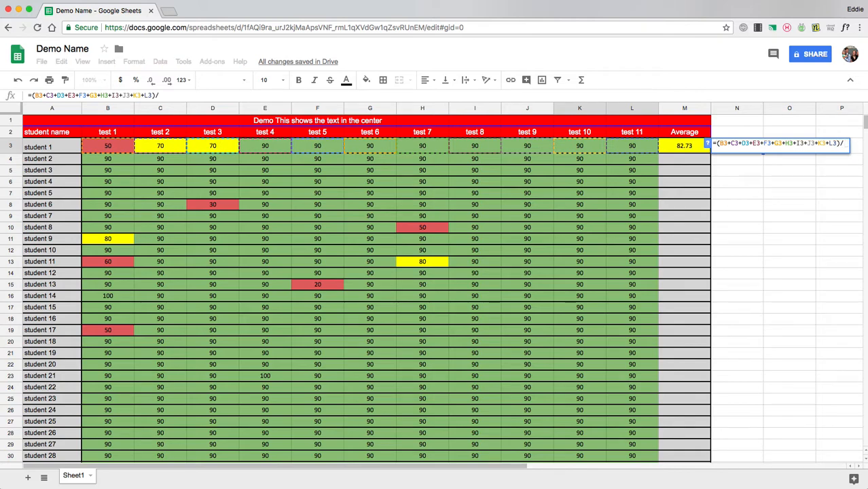
text(1100)
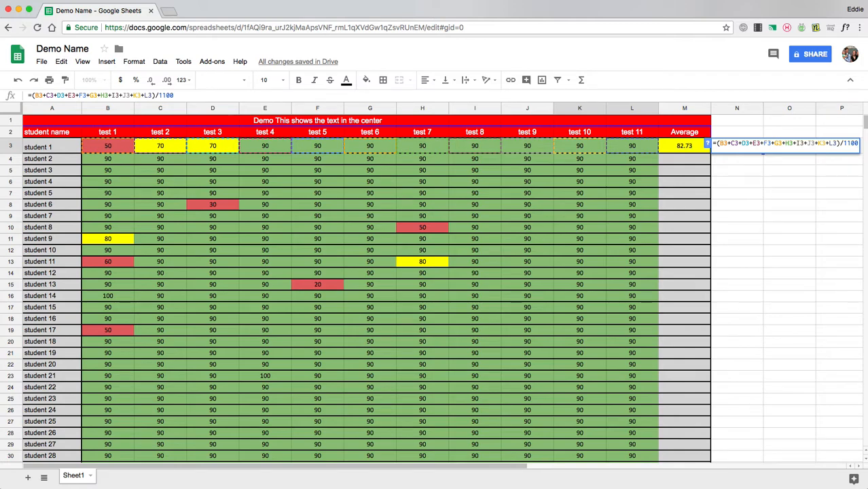
key(Return)
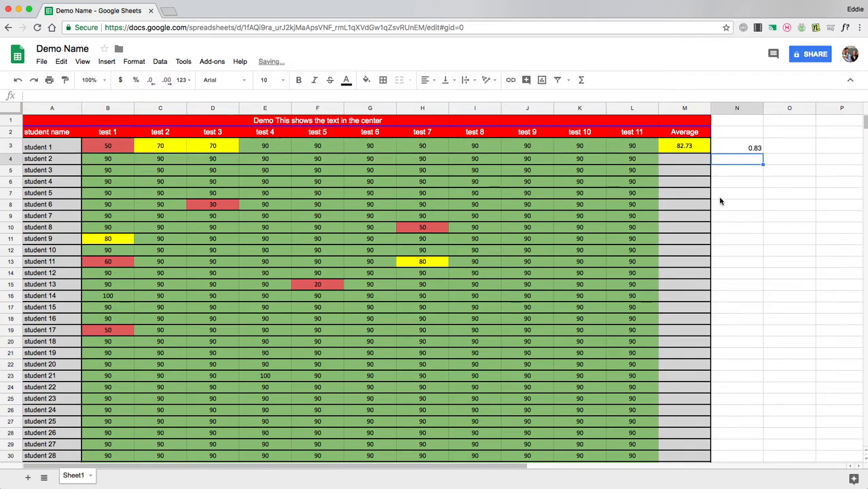
Format the manual average in N3 as a percentage with no decimal places.
click(753, 151)
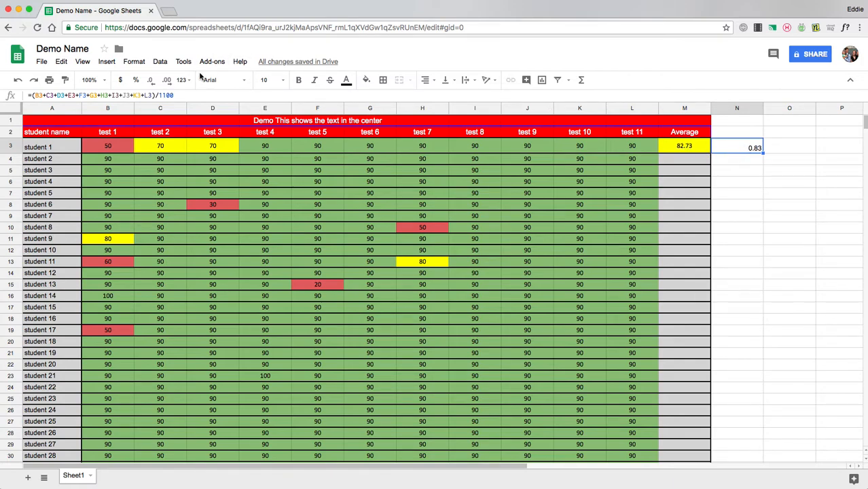
click(135, 80)
click(689, 147)
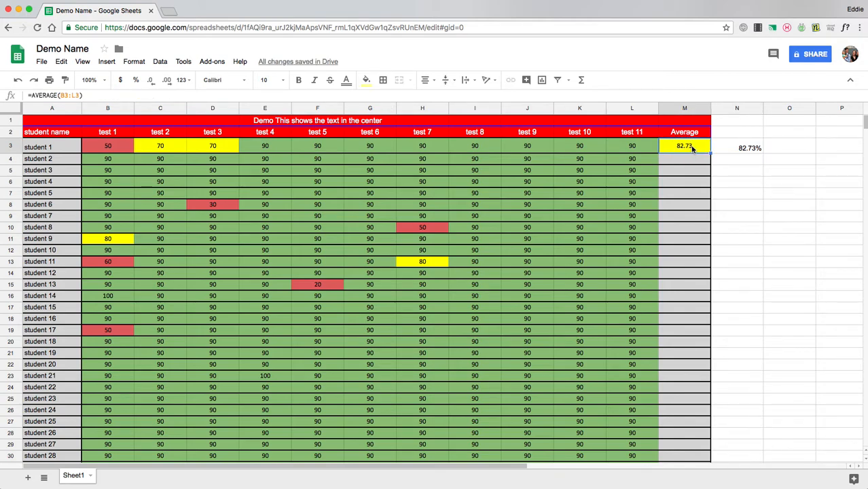
click(749, 148)
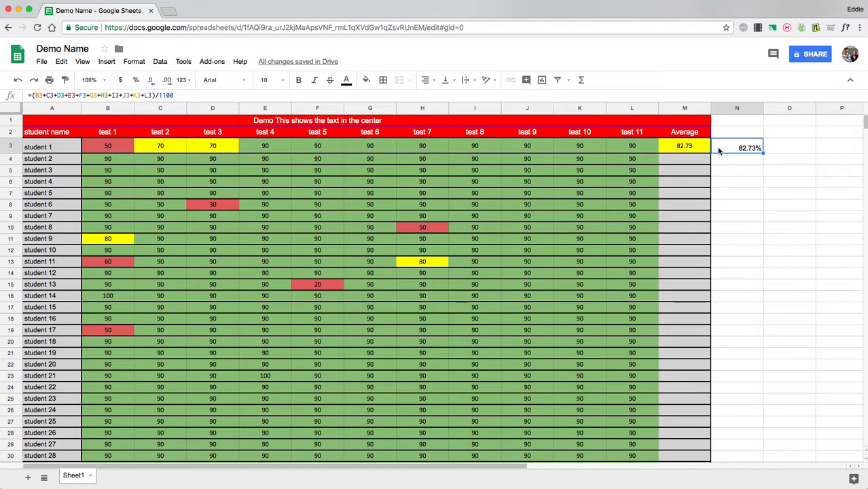
click(167, 79)
click(151, 81)
click(151, 81)
click(152, 80)
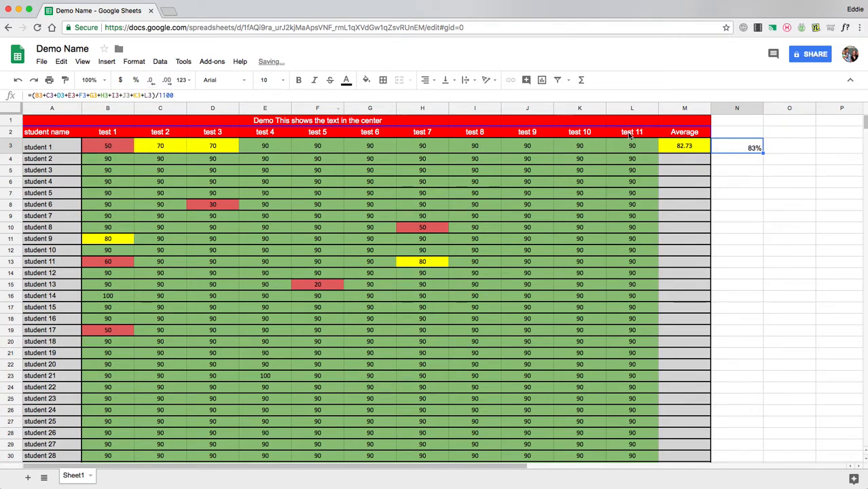
Reduce student 1's average in M3 to no decimal places.
click(675, 148)
click(150, 80)
click(150, 80)
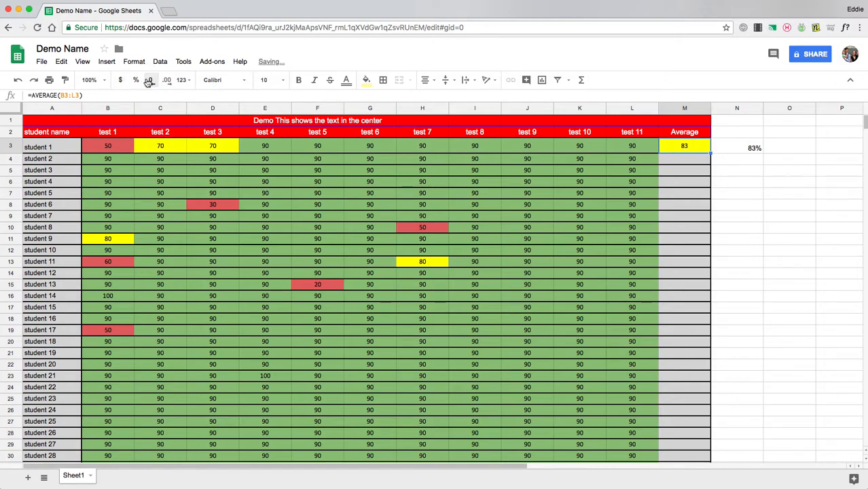
Fill the AVERAGE formula from M3 down through M32 for all remaining students.
click(739, 150)
double_click(747, 151)
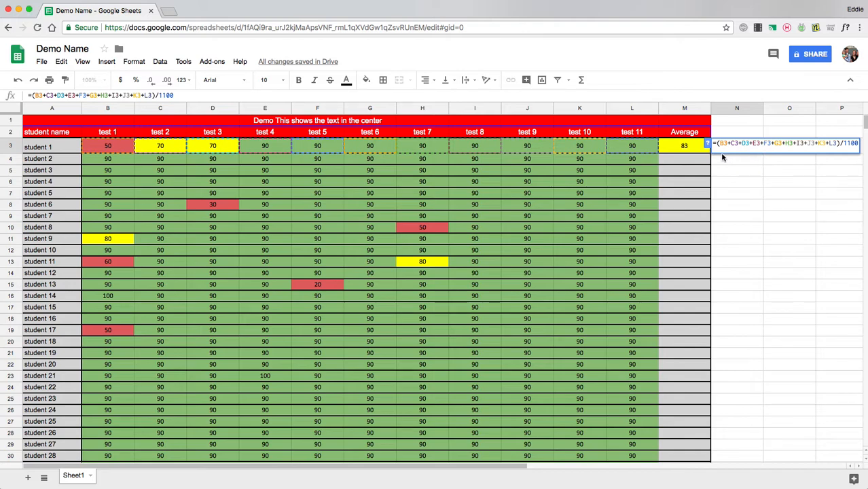
click(694, 157)
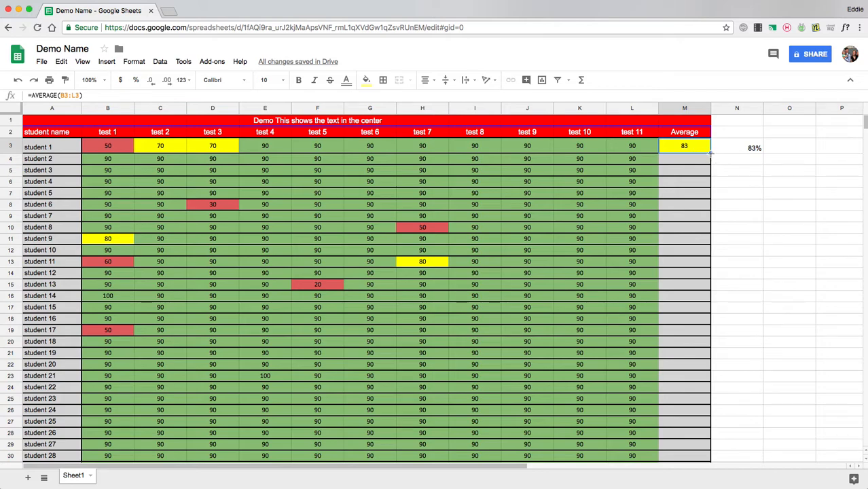
drag(710, 153, 680, 396)
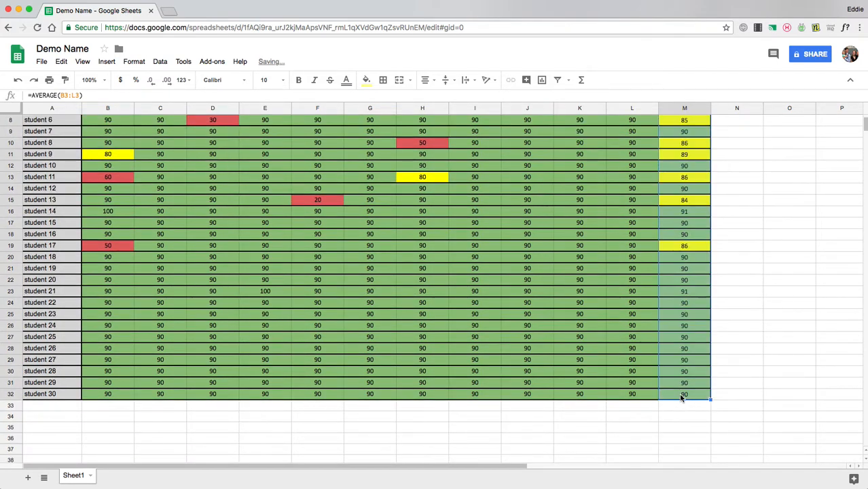
Fill the manual average formula from N3 down through N32 for all remaining students.
scroll(704, 351, up, 2)
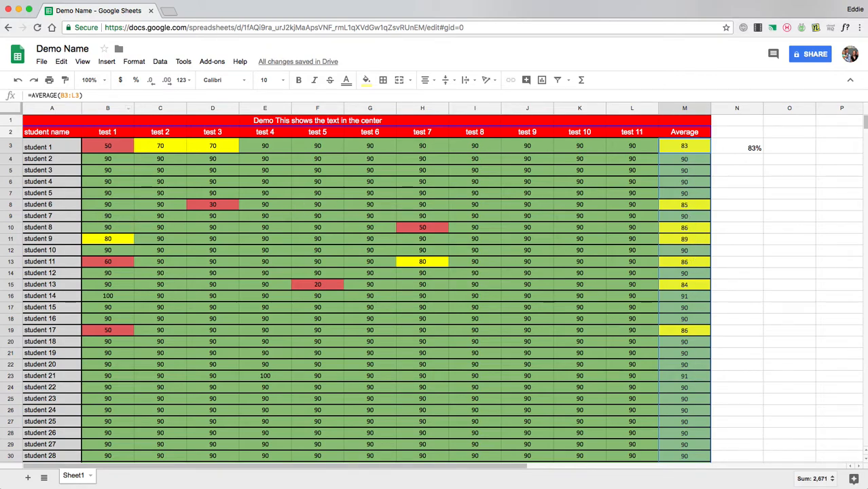
click(754, 148)
drag(762, 154, 732, 317)
scroll(751, 275, up, 4)
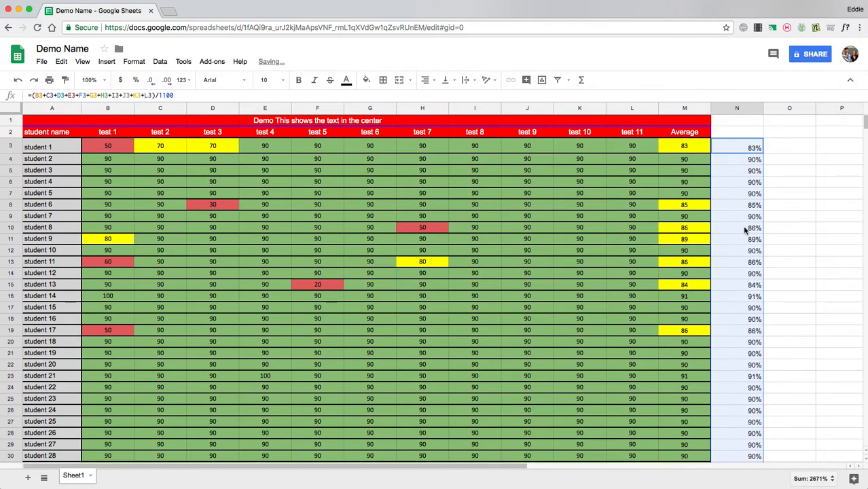
Examine the filled formulas in N4 and N6, checking their row references, and compare the manual percentages with the Average column down to student 30.
click(752, 160)
double_click(752, 160)
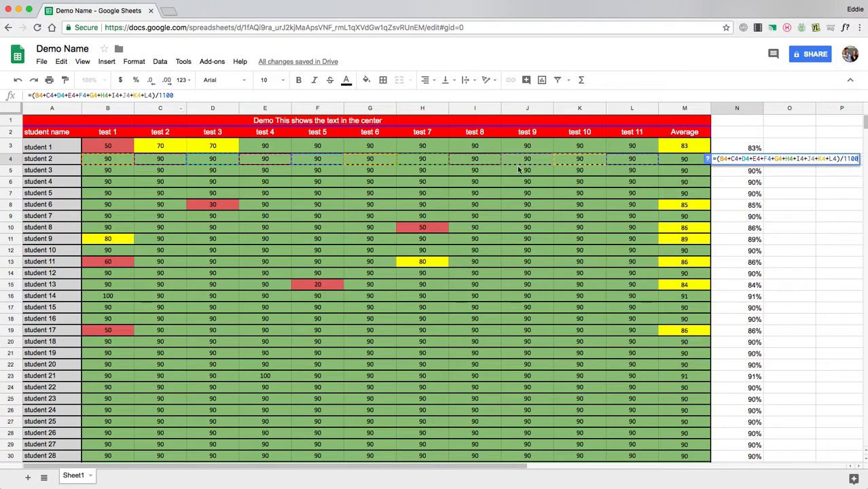
click(778, 181)
double_click(754, 180)
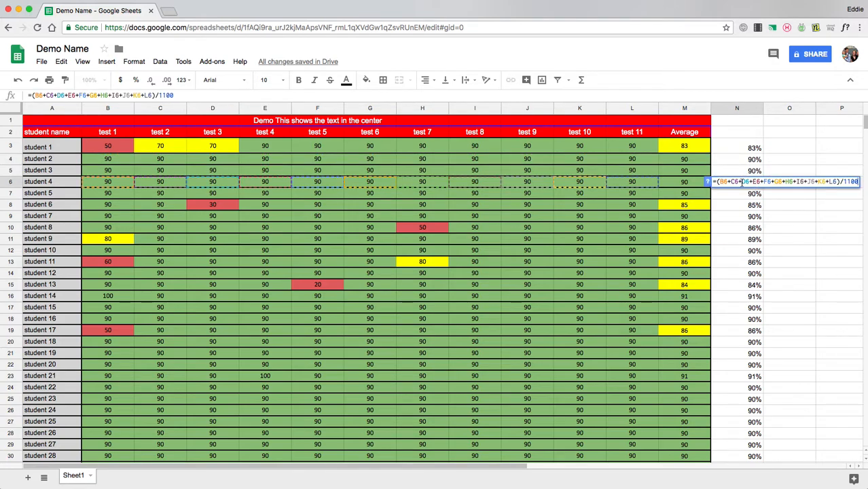
click(829, 194)
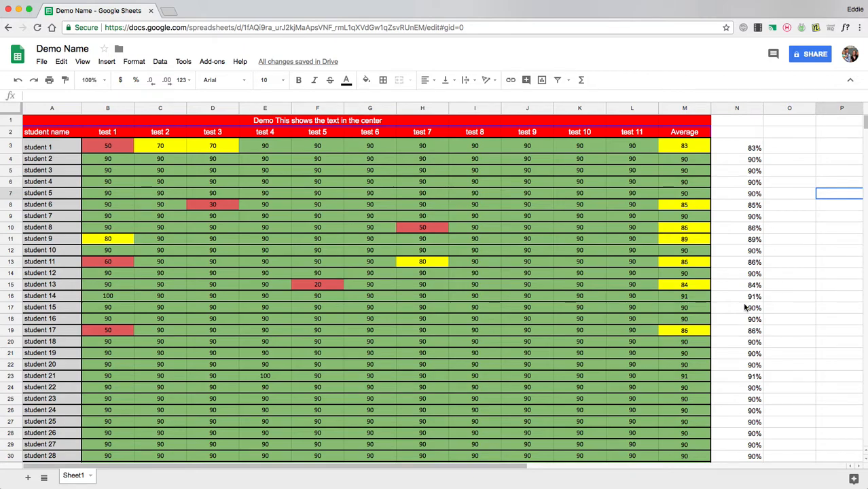
scroll(747, 306, down, 3)
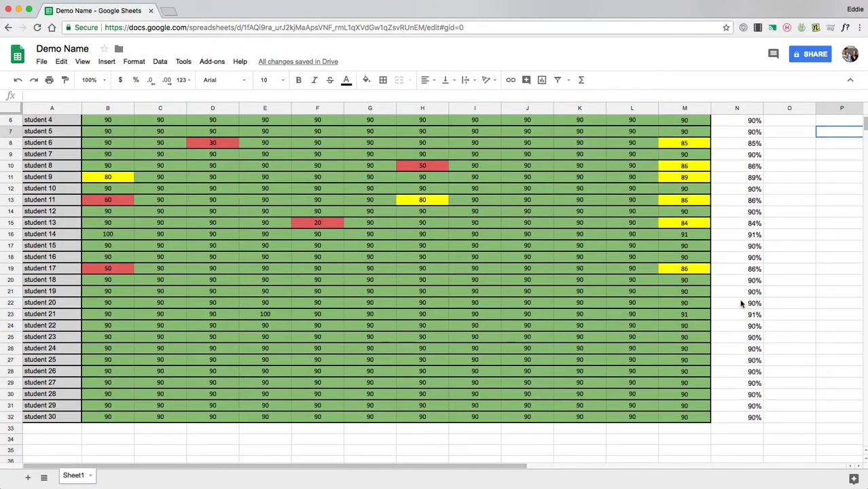
scroll(738, 299, up, 3)
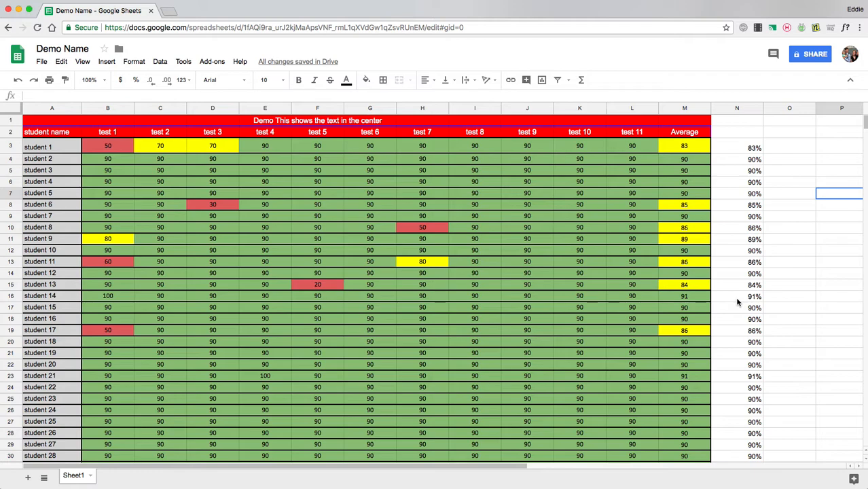